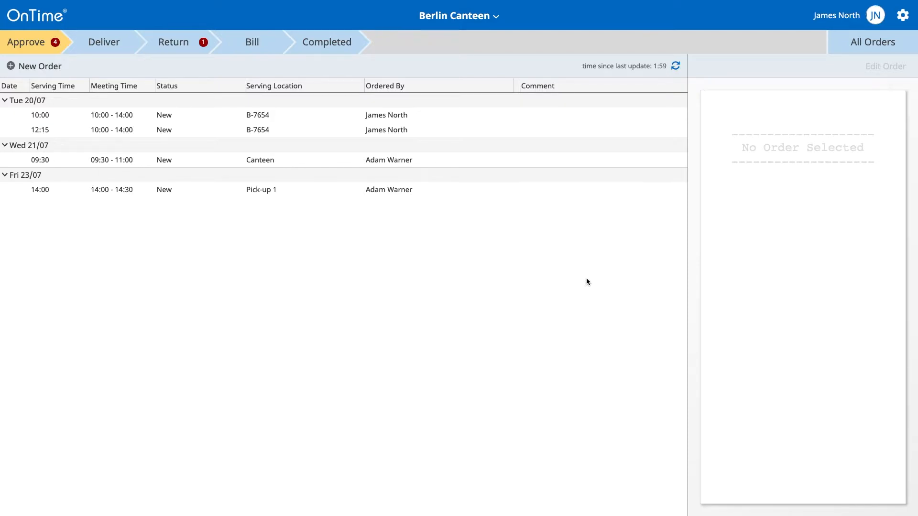
Start creating a new canteen and name it OnTime Food
click(497, 19)
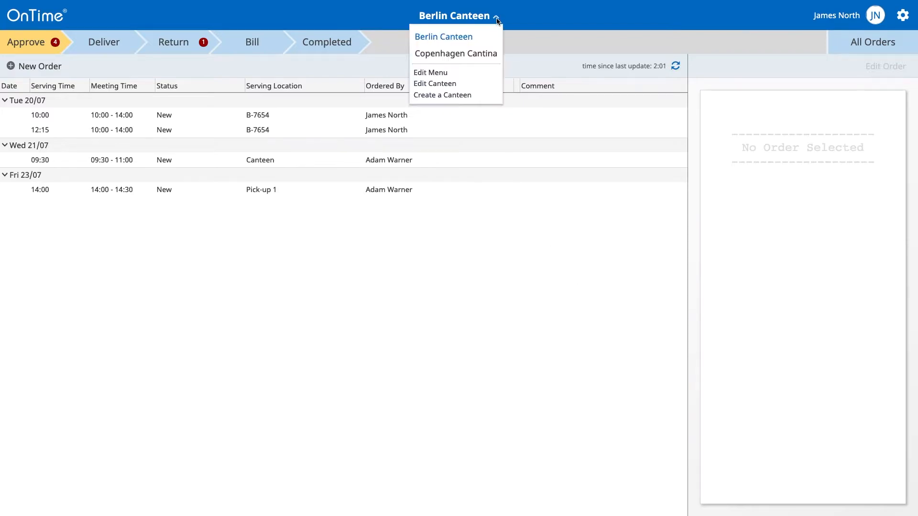
click(497, 20)
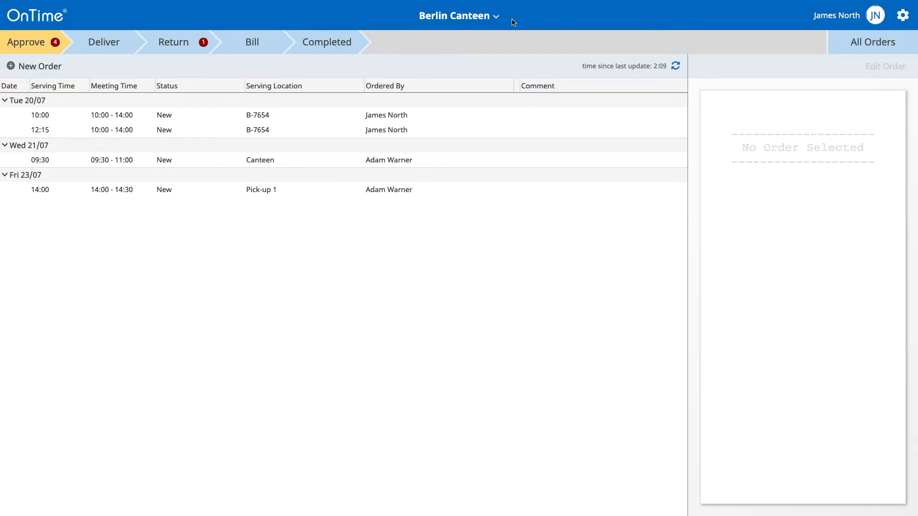
click(497, 19)
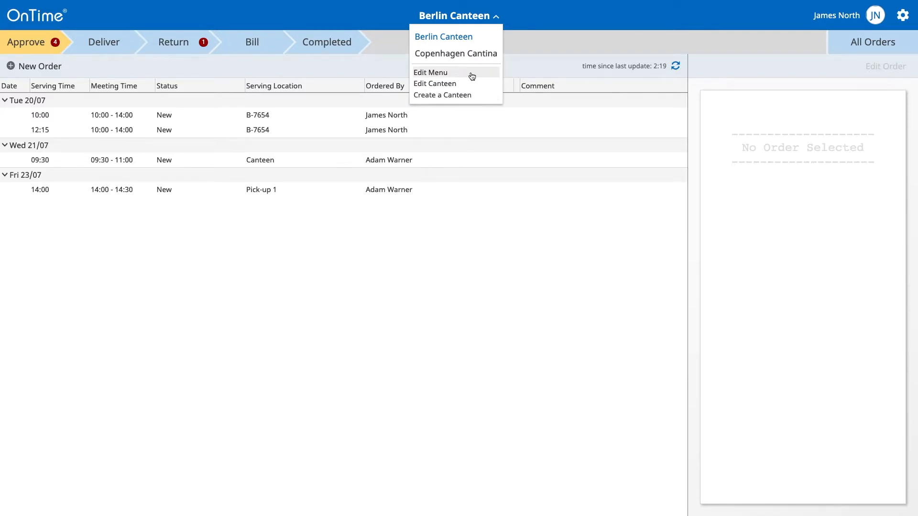
click(478, 98)
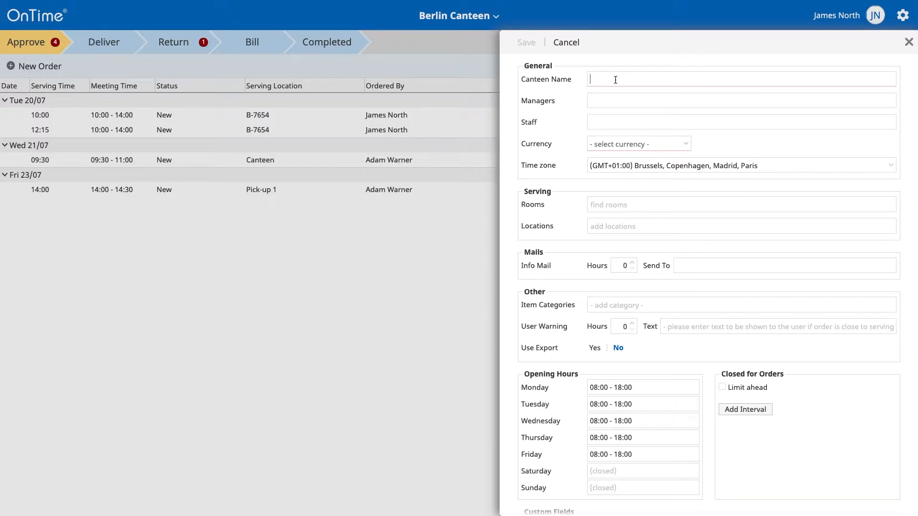
text(OnTime Food)
Assign two people as managers of the new canteen
text(Ceci)
click(608, 117)
text(Alfr)
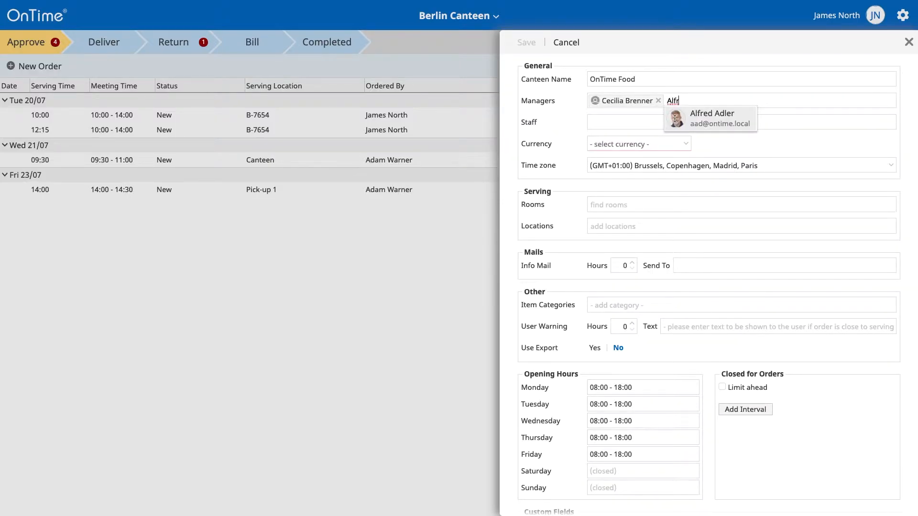
click(675, 119)
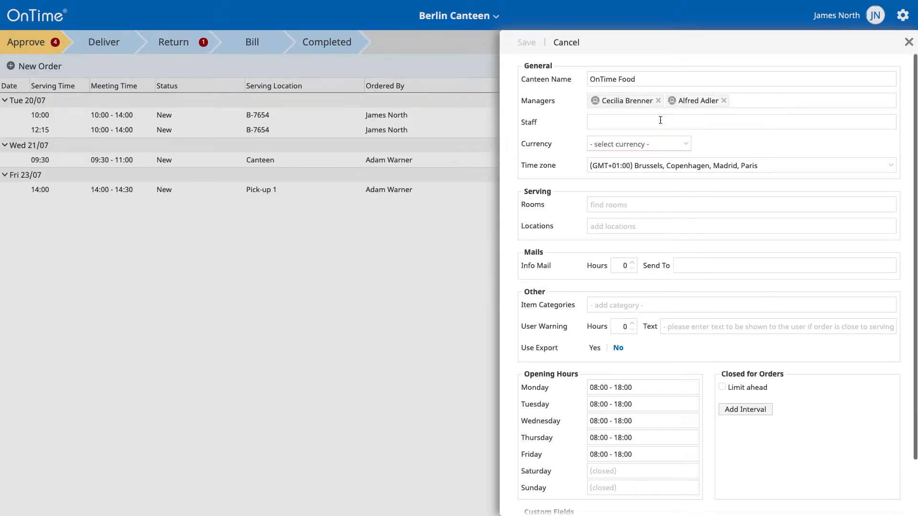
Assign three people as staff of the new canteen
click(597, 121)
text(Gus)
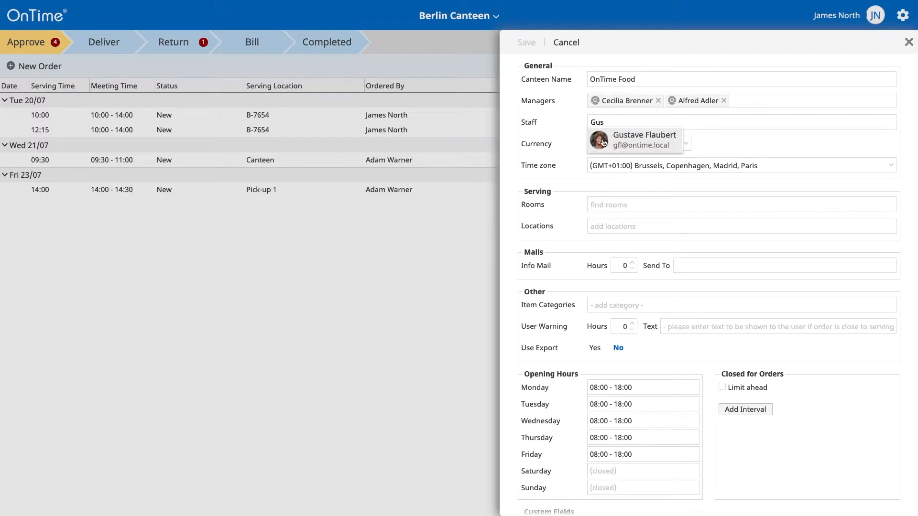
click(604, 143)
text(Eve)
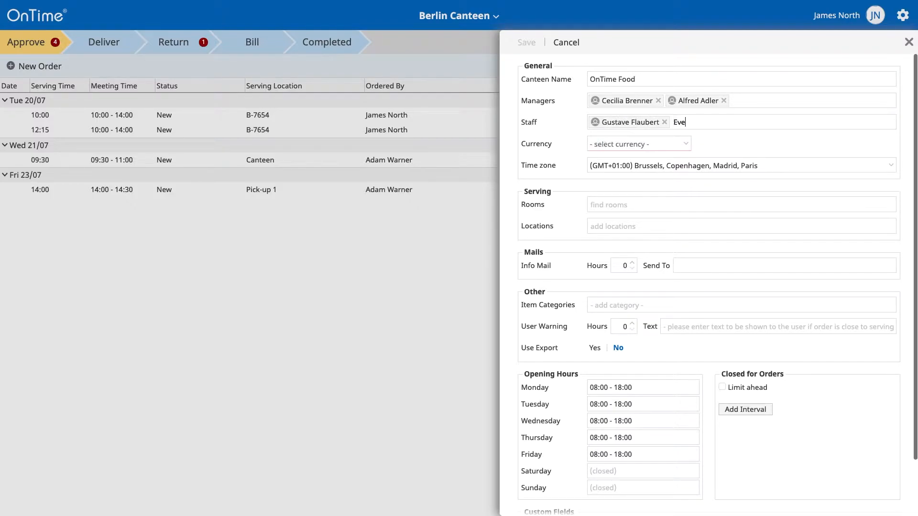
click(706, 134)
text(Dav)
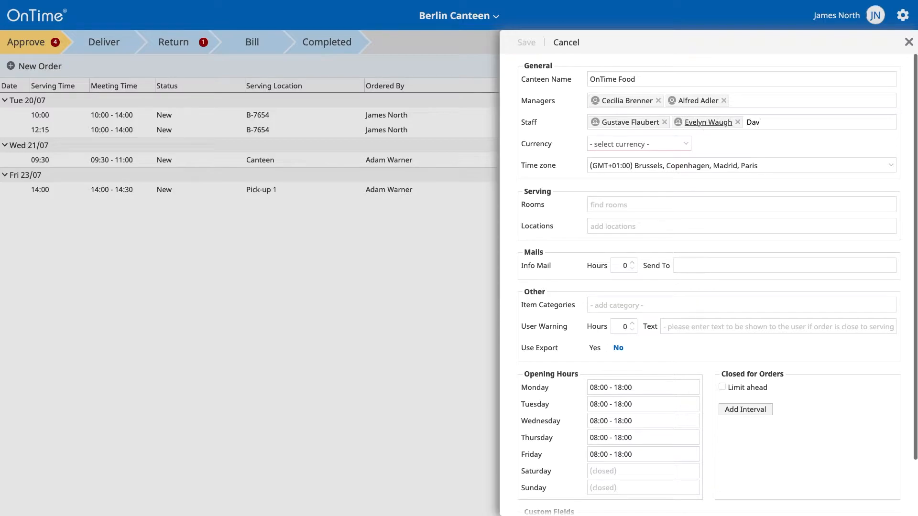
click(757, 138)
click(737, 155)
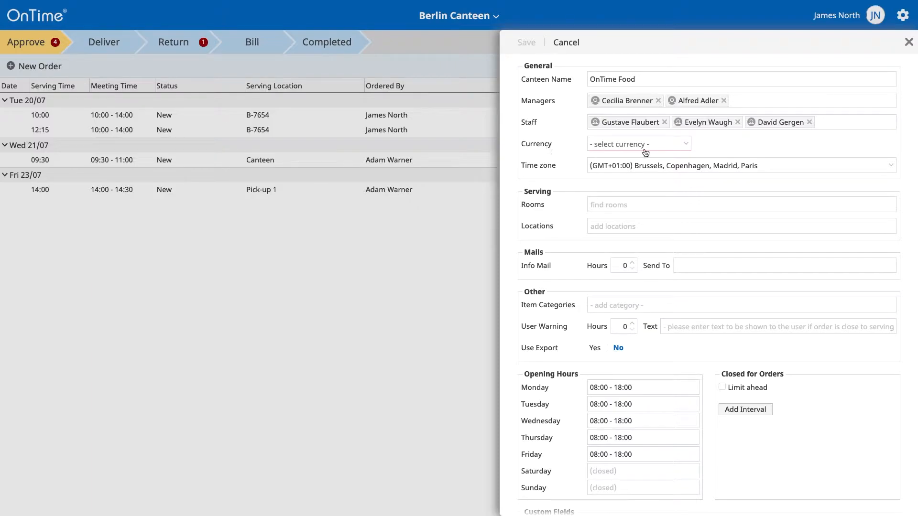
Set the currency to DKK - Danish Krone and the time zone to (GMT+01:00) Brussels, Copenhagen, Madrid, Paris
click(682, 147)
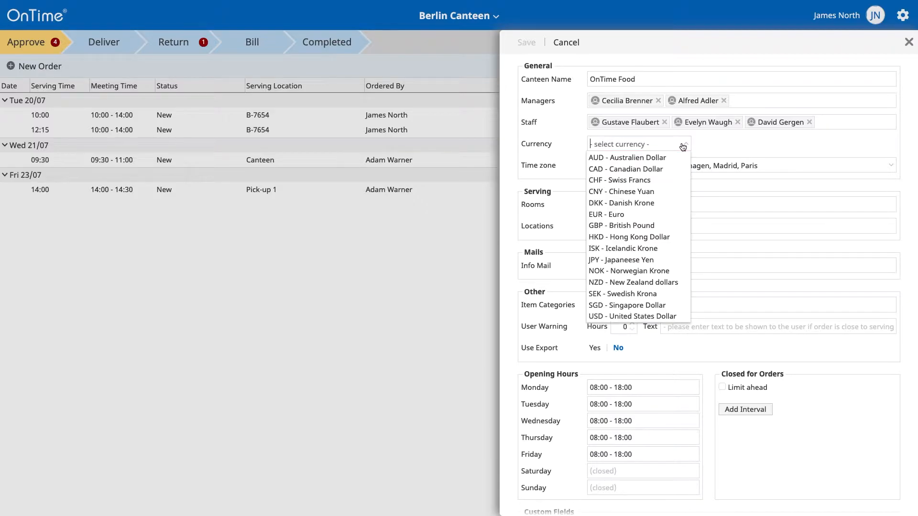
click(642, 205)
click(638, 167)
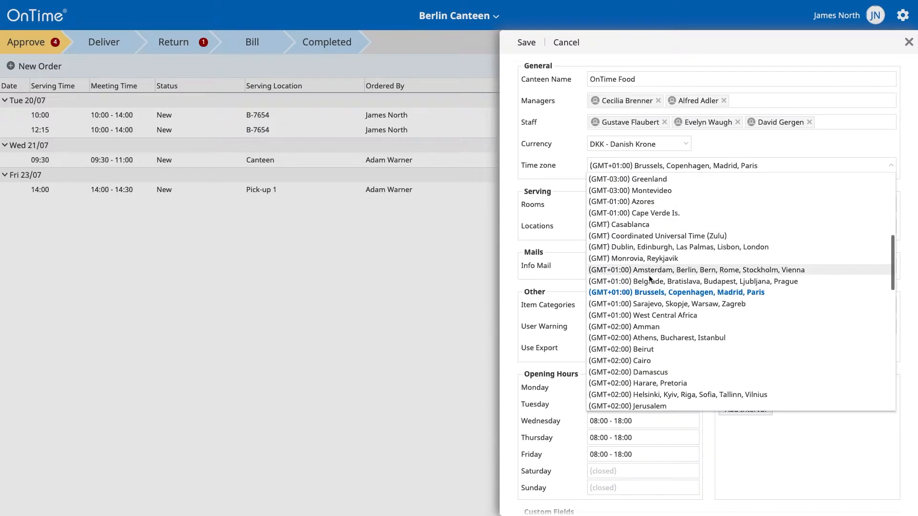
click(689, 293)
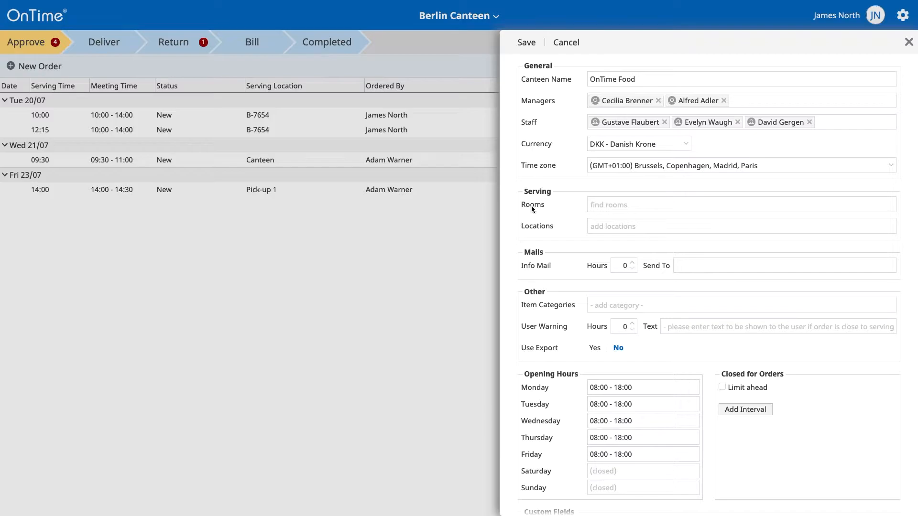
Add the serving rooms C-1555, C-6644 and C-1256
click(627, 204)
text(c)
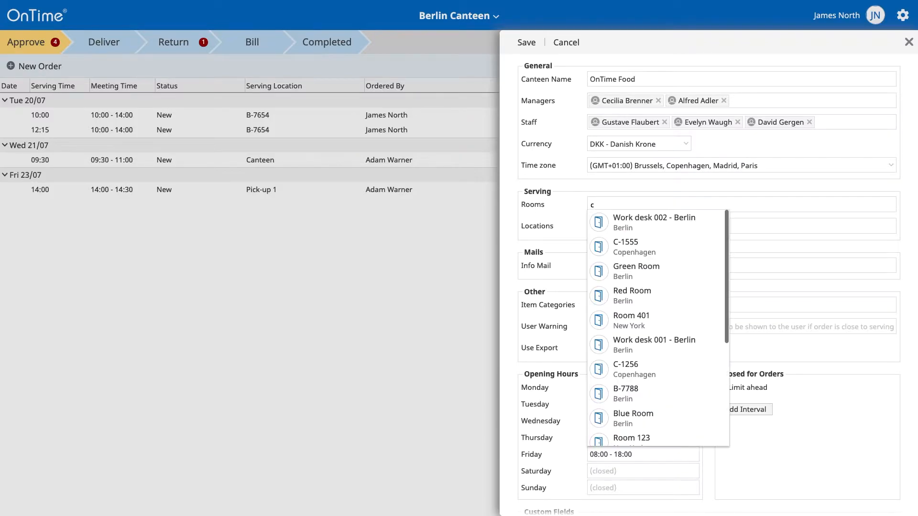
text(-)
click(636, 222)
text(c-)
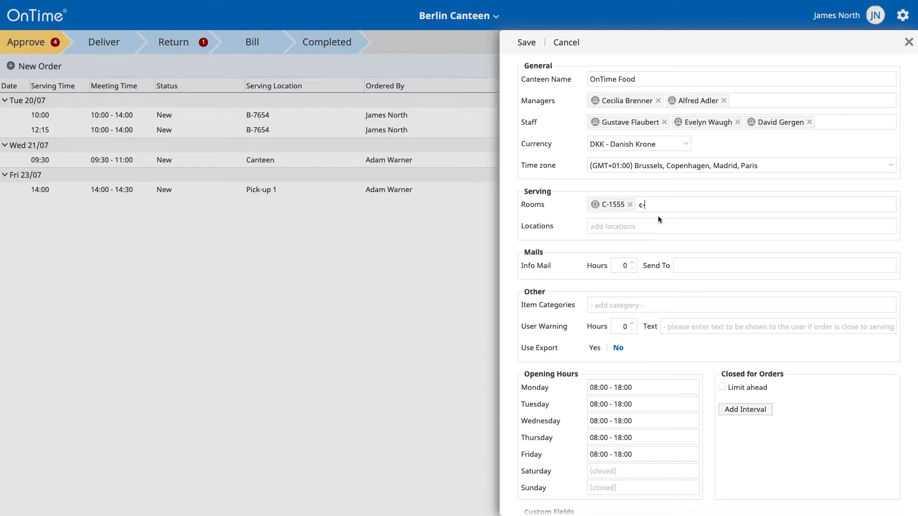
click(660, 242)
text(c-)
click(718, 225)
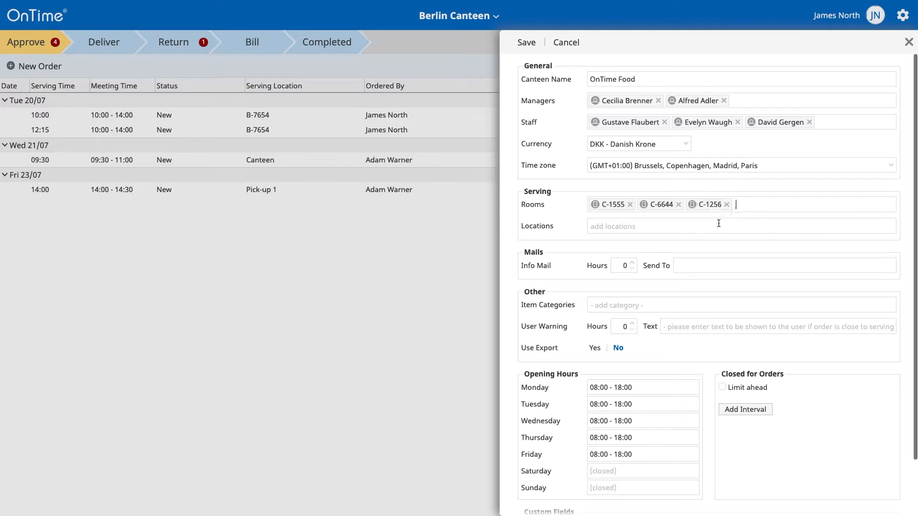
Add the serving locations Pick up and Canteen
click(607, 227)
text(Pick up)
key(Return)
text(Canteen)
key(Return)
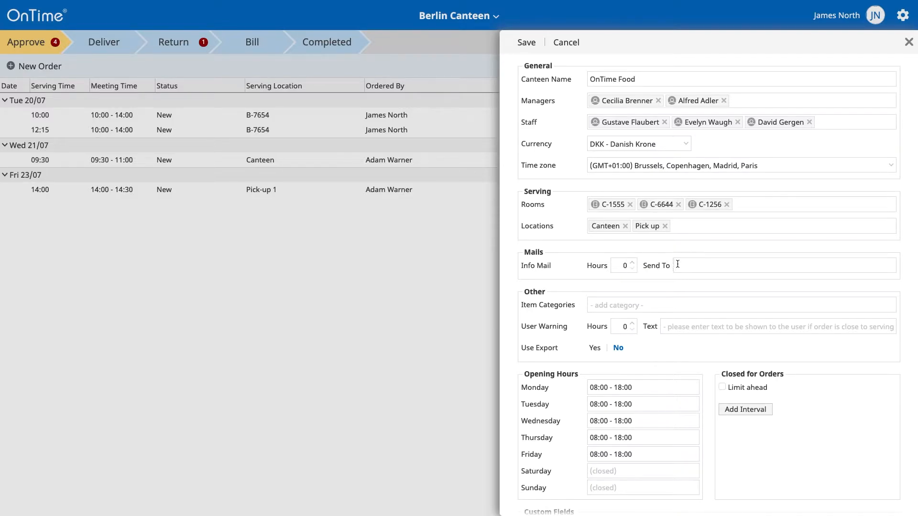
Set the info mail to 6 hours with the recipient's e-mail address, and add the item category Beverages
double_click(625, 263)
text(6info@demo.demoBeverages)
key(Return)
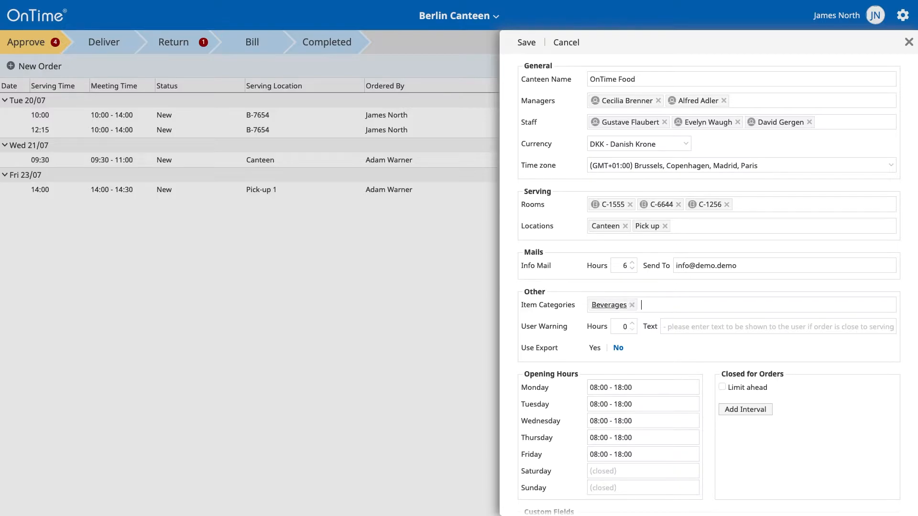
Add the item categories Breakfast, Lunch and To share
text(Breakfast)
key(Return)
text(Lunch)
key(Return)
text(To share)
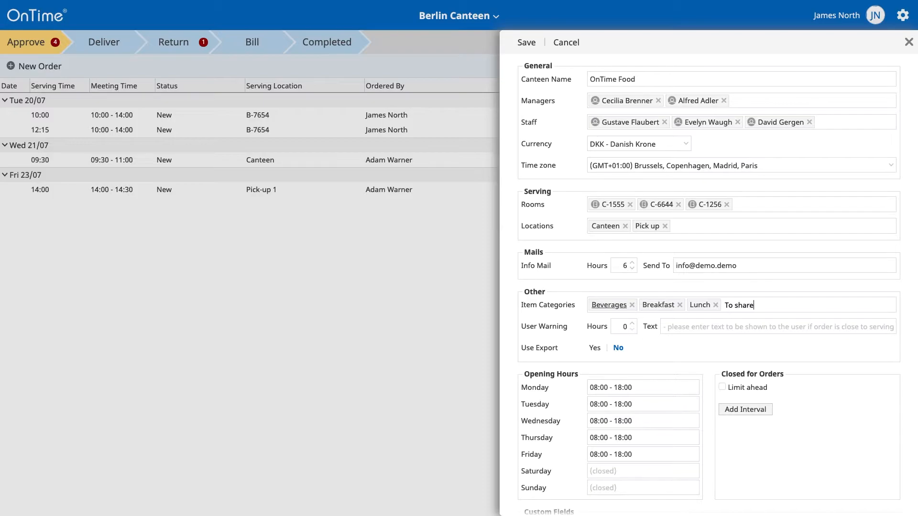
key(Return)
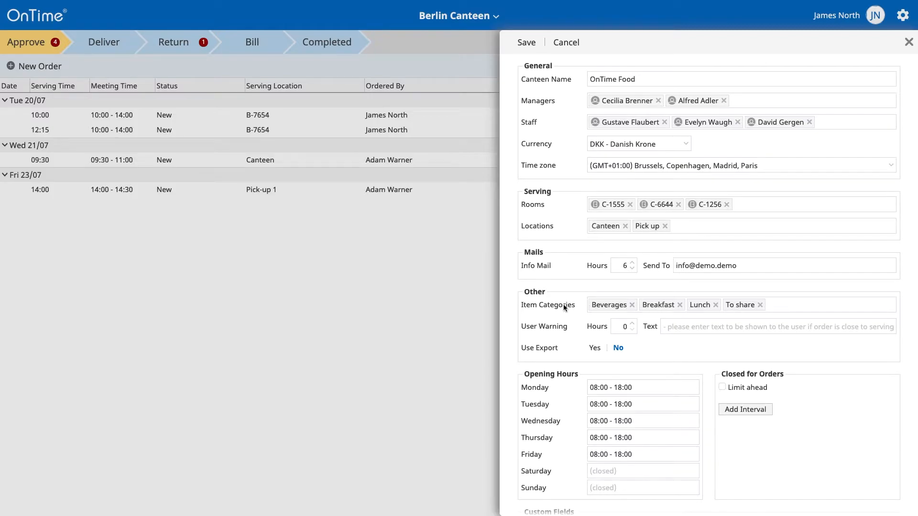
Set the user warning to 8 hours with the text "Time to serve is short, contact canteen directly" and enable export
scroll(564, 304, down, 3)
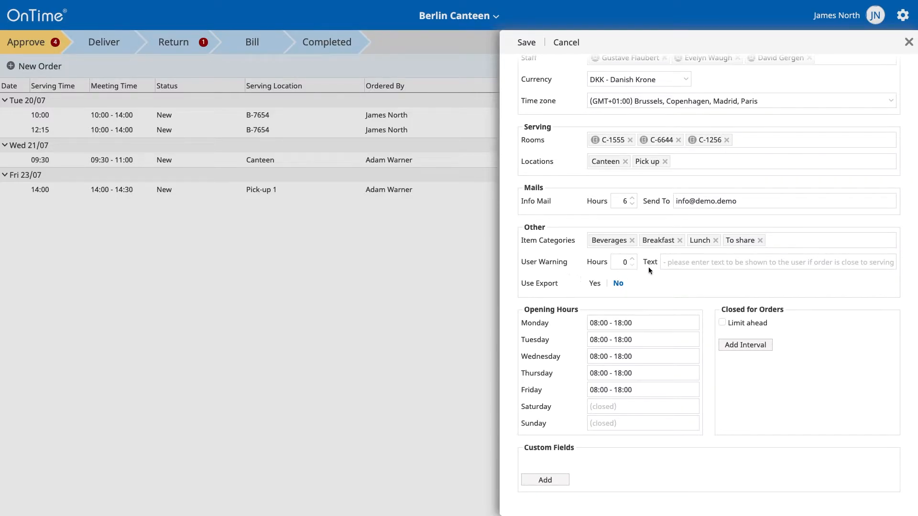
click(627, 262)
key(BackSpace)
text(8)
click(740, 265)
text(Time to serve is short, contact ca)
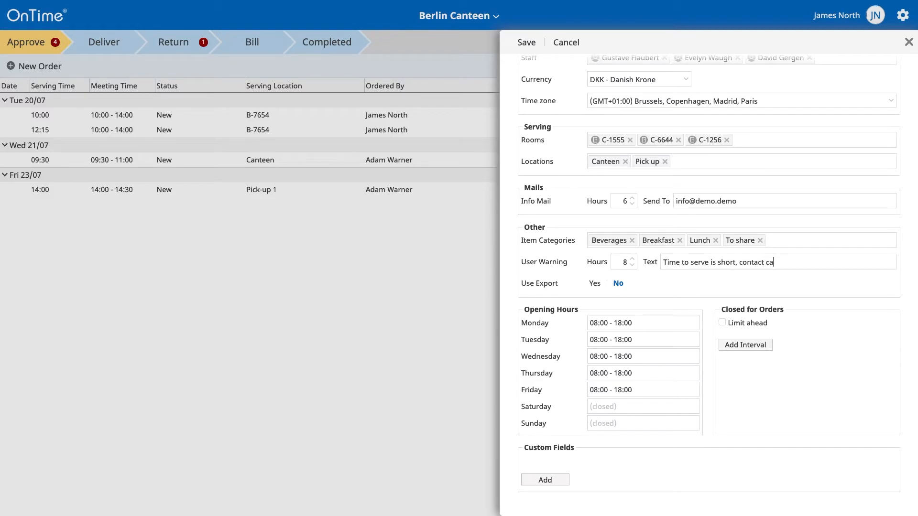
text(nteen directly)
click(598, 284)
Set the opening hours to 08:00 - 15:00 on Friday, 09:00 - 18:00 on Wednesday, closed on Monday and 10:00 - 12:00 on Saturday
click(625, 389)
key(BackSpace)
text(5)
click(598, 356)
key(BackSpace)
text(9)
drag(640, 324, 588, 323)
key(BackSpace)
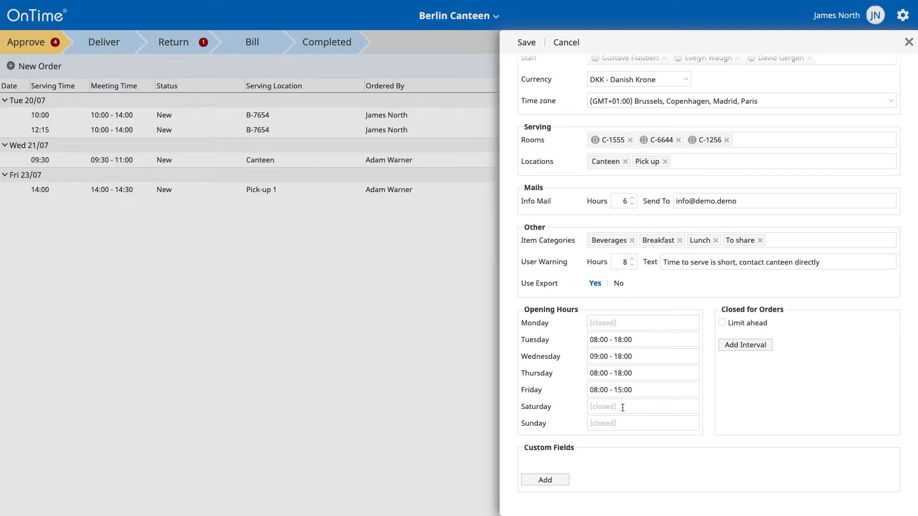
text(10-12)
key(Tab)
Enable the limit on ordering ahead and close the canteen for orders from 19/07/2021 to 23/07/2021
click(729, 326)
click(754, 345)
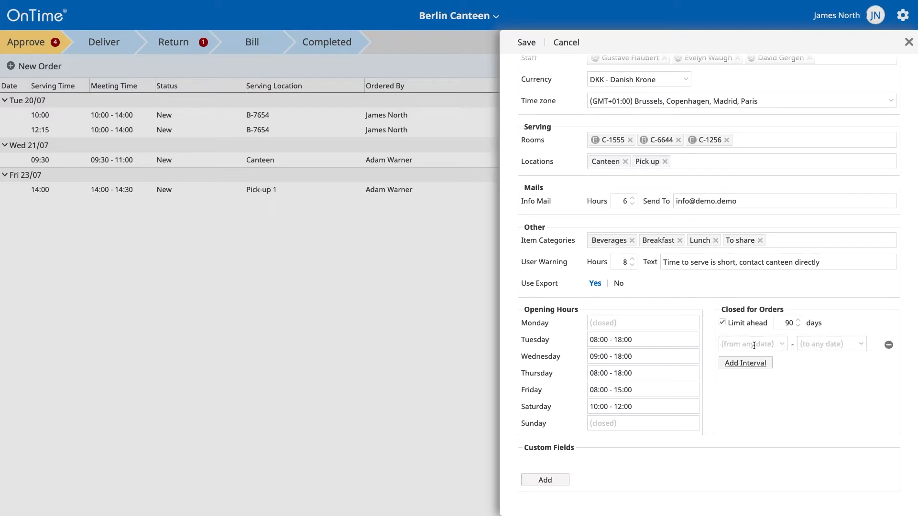
click(746, 345)
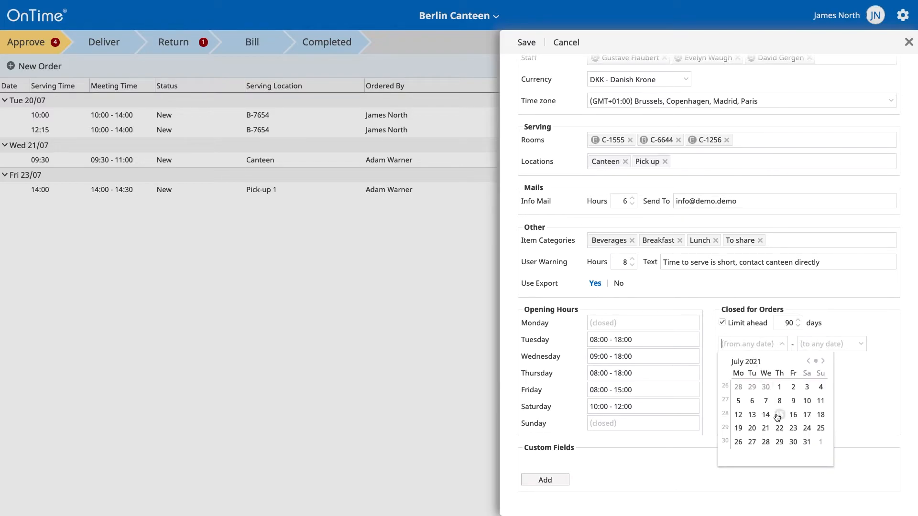
click(739, 429)
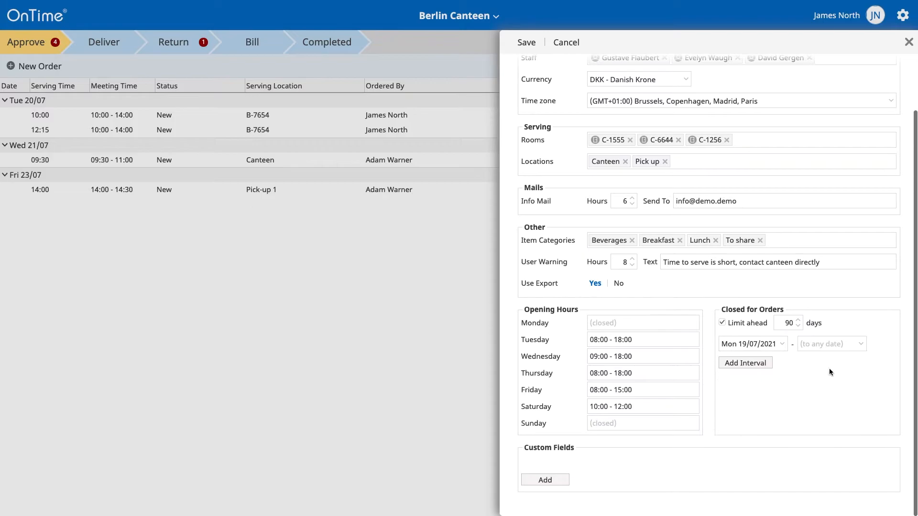
click(859, 345)
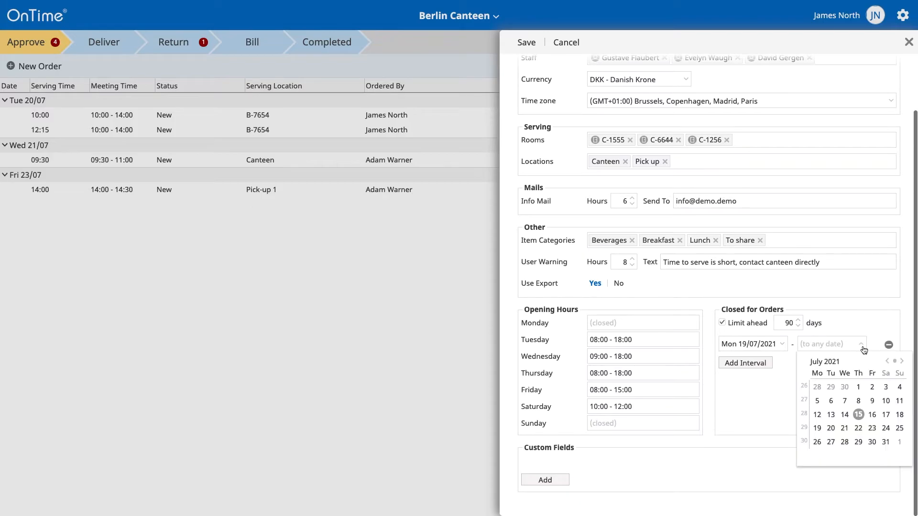
click(872, 428)
Add a second closed-for-orders interval covering only 16/07/2021, and remove that interval
click(747, 363)
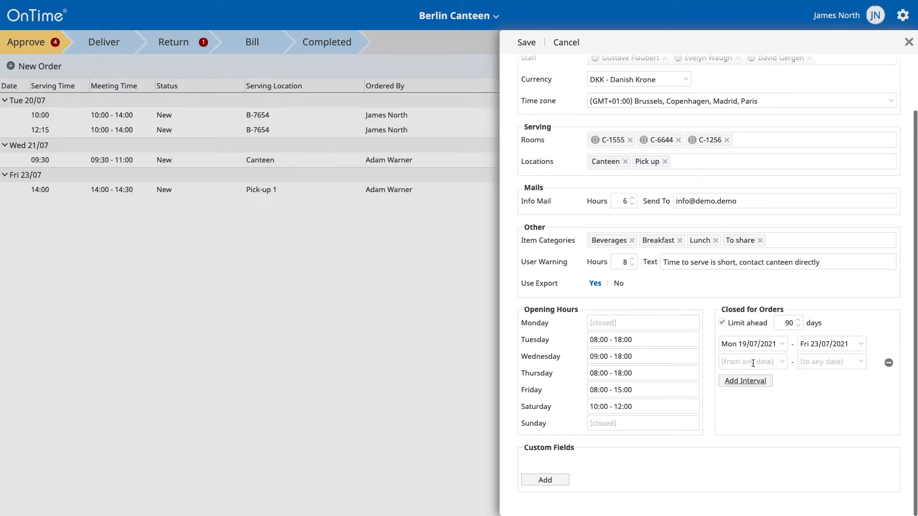
click(793, 432)
click(844, 365)
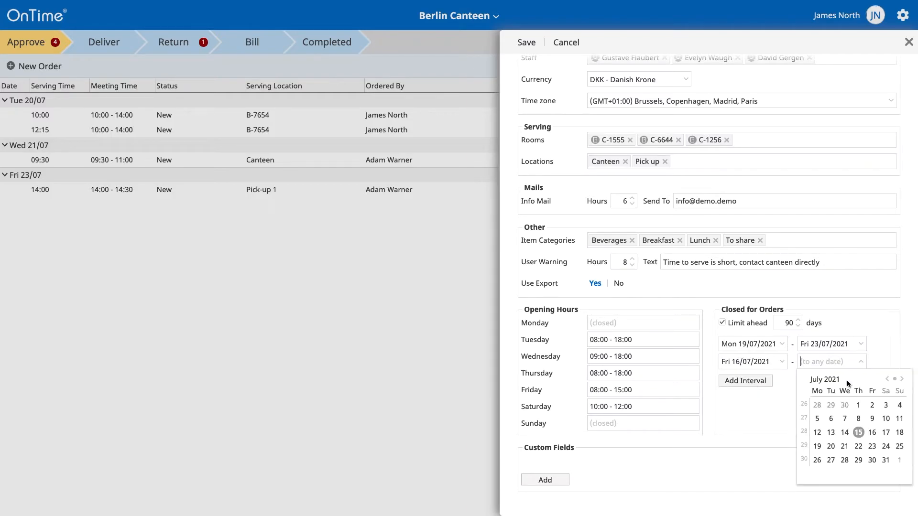
click(872, 433)
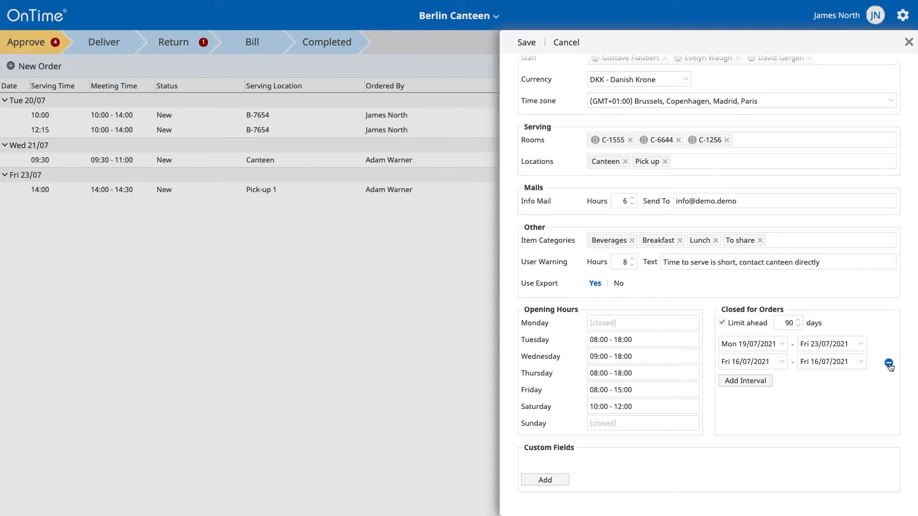
click(888, 363)
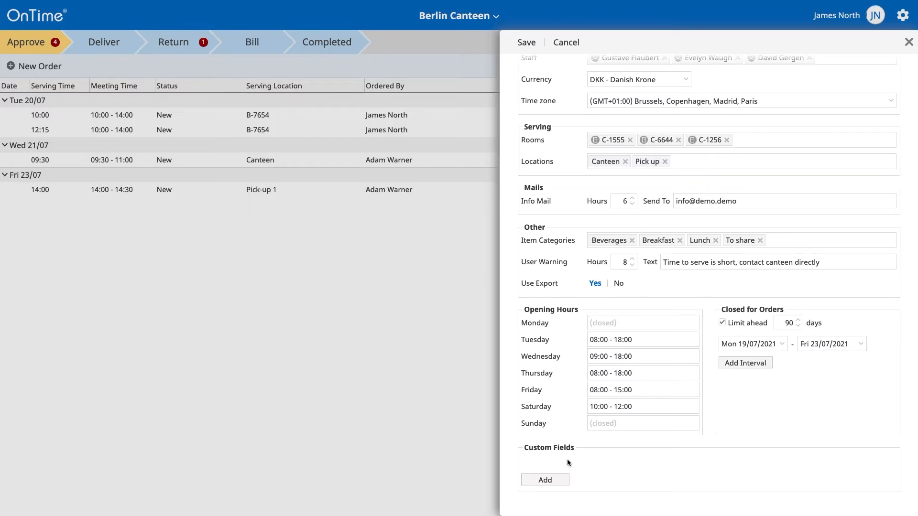
Start a custom text field named Comment_from_customer with the label Order Comments and the placeholder "- Comment here -"
click(546, 481)
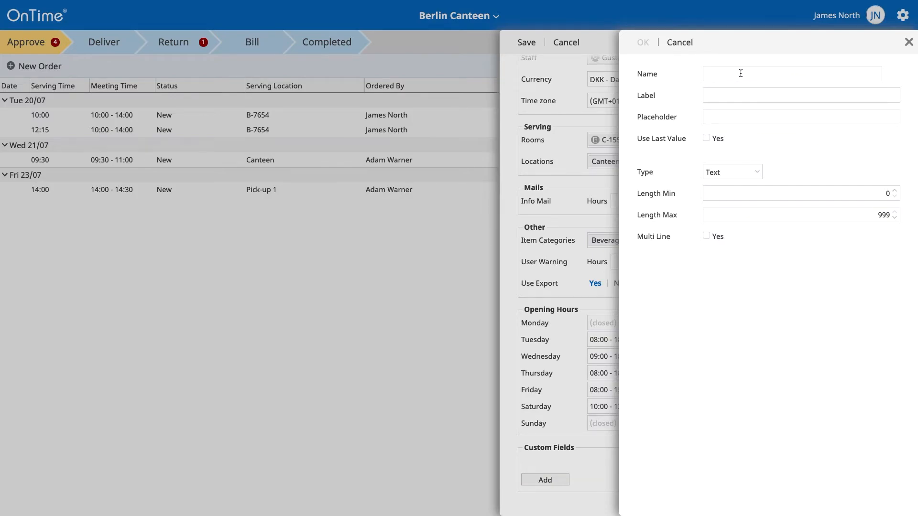
text(Comment_from_customer)
key(Tab)
text(Order Comments)
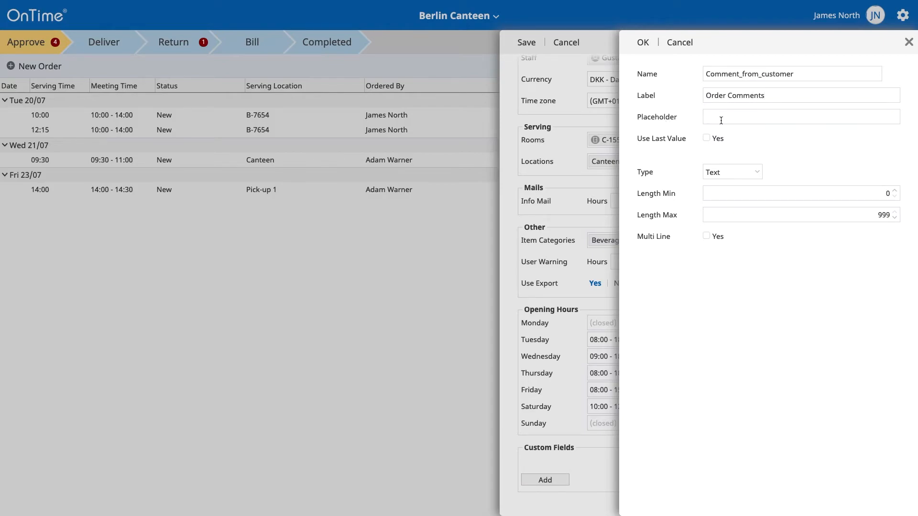
text(- Comment here -)
click(758, 173)
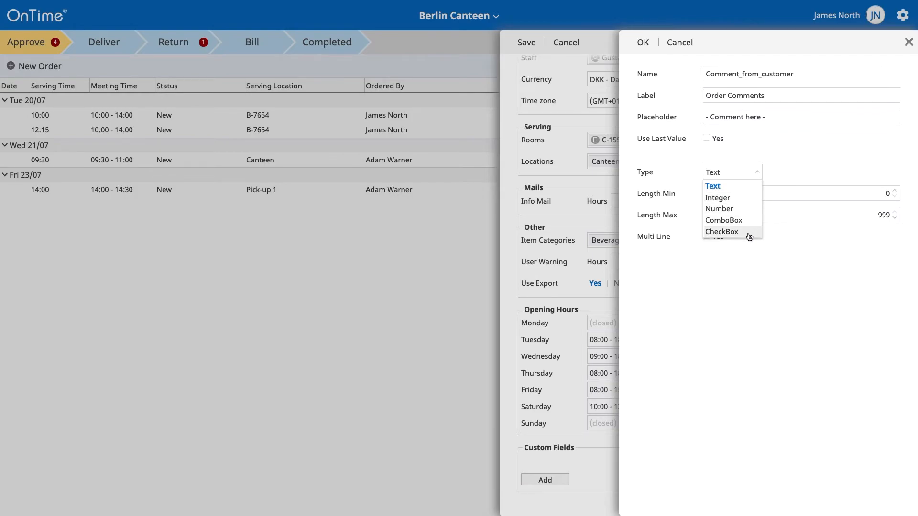
click(759, 176)
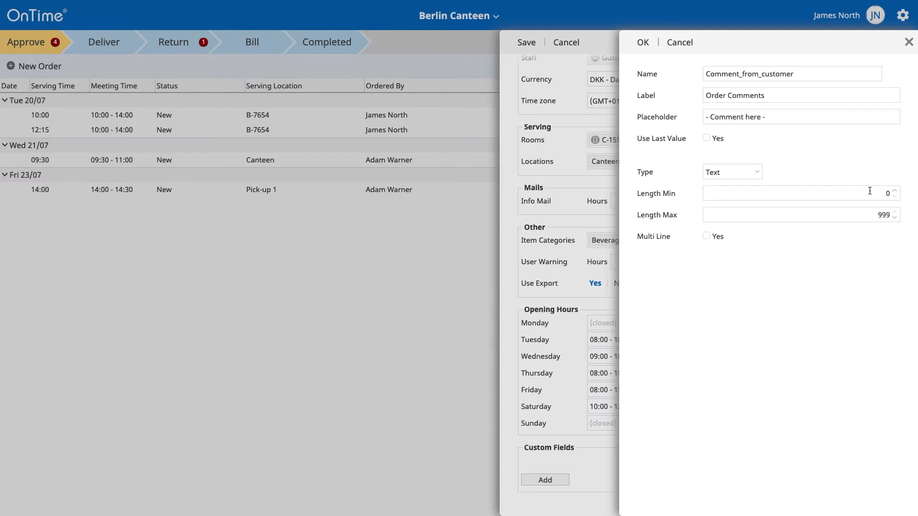
Confirm the comment field and start another custom field named Department_code, labelled Department, with the placeholder "- select department -"
click(895, 191)
click(643, 43)
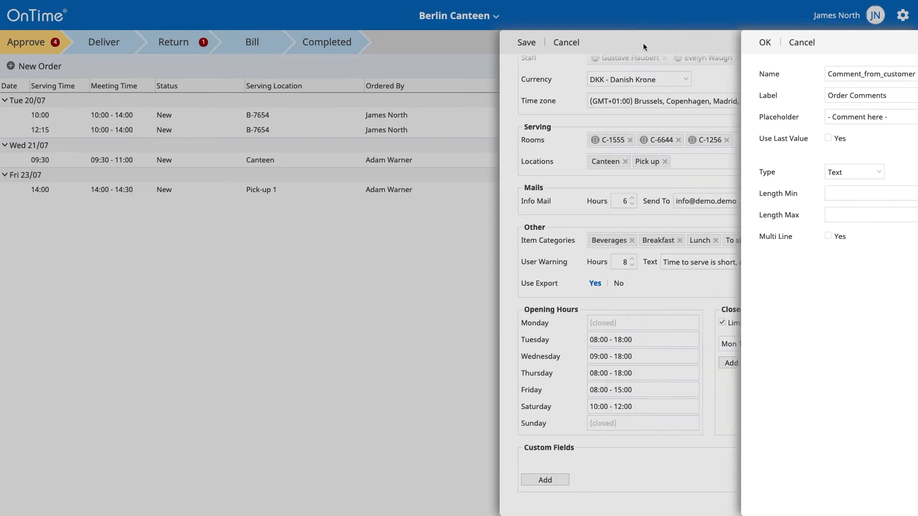
click(545, 480)
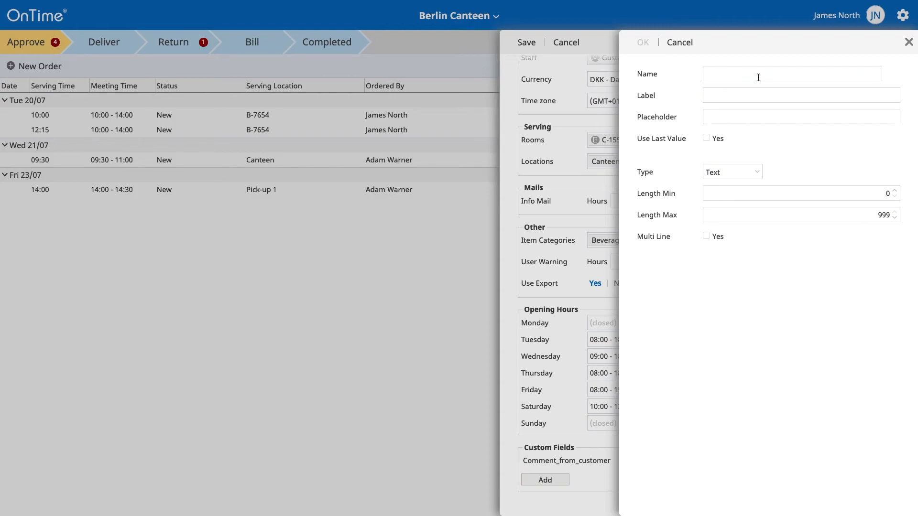
text(Department_codeDepartment)
key(Tab)
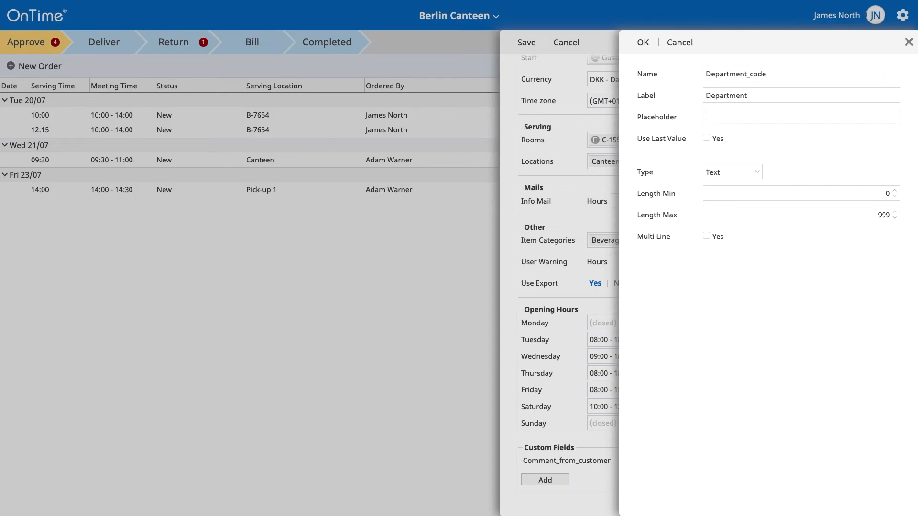
text(- select department -)
Make the Department_code field a ComboBox with the values "Sales | 1234" and "IT | 2345", and confirm it
click(711, 180)
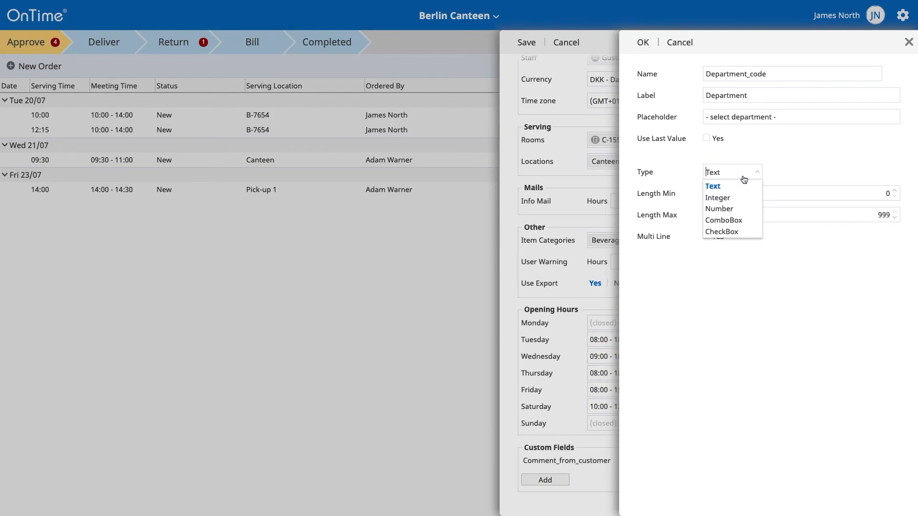
click(747, 220)
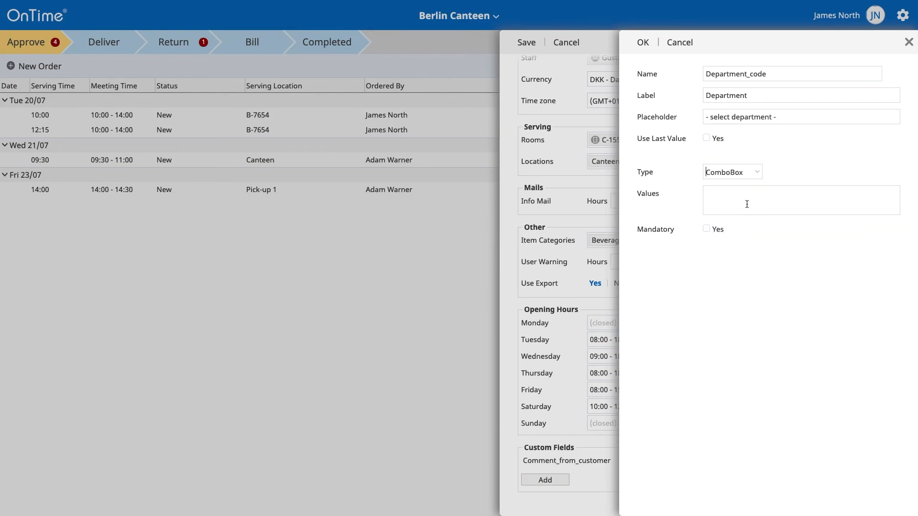
text(Sales )
text(IT)
text(| 1234)
click(754, 202)
text(| 2345)
drag(705, 192, 756, 191)
click(763, 191)
click(645, 44)
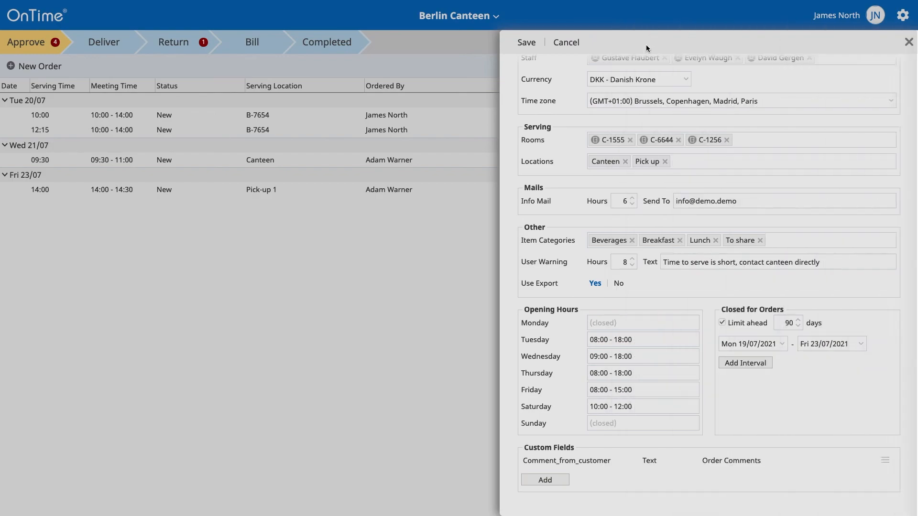
Save the new canteen and switch the order overview from Berlin Canteen to OnTime Food
click(528, 43)
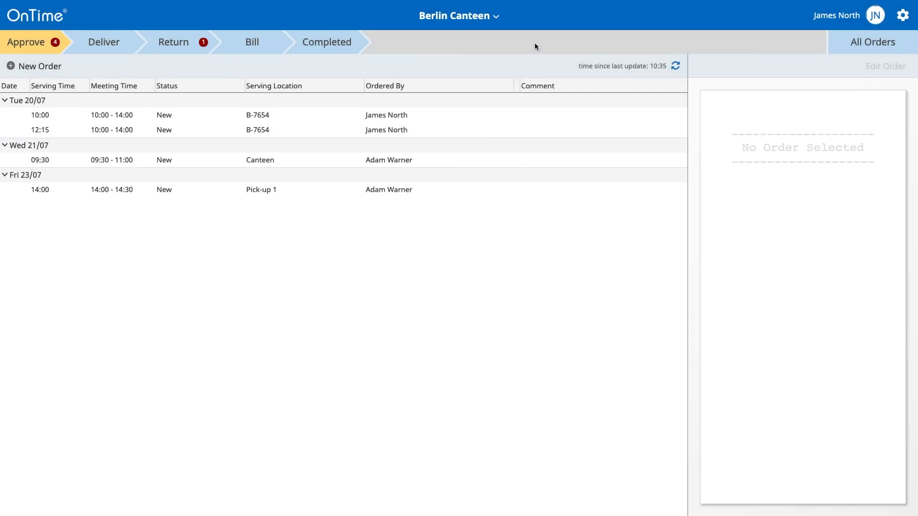
click(459, 16)
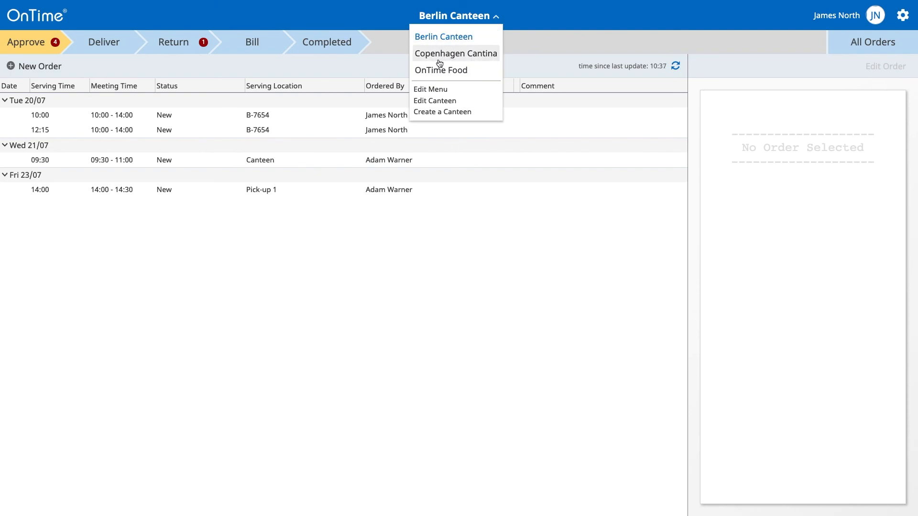
click(476, 71)
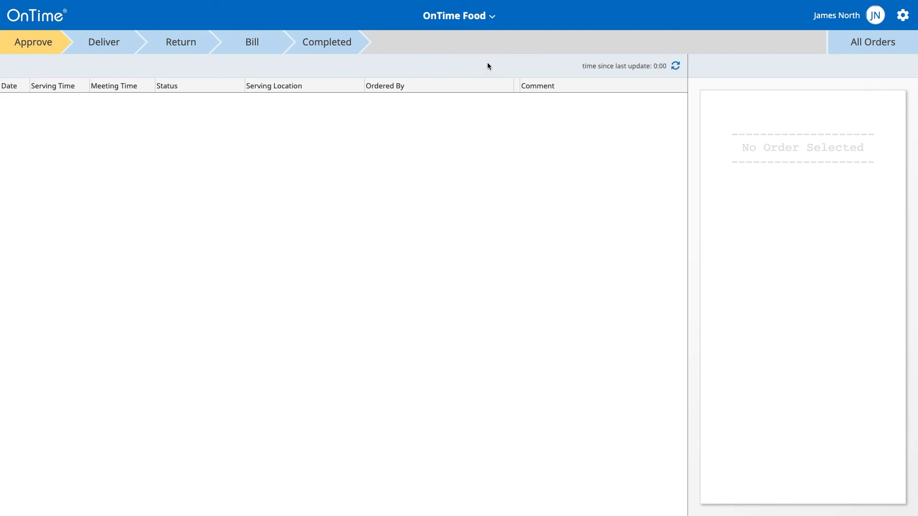
Review the OnTime Food canteen's settings from the general details to the custom fields, and close them without saving
click(493, 17)
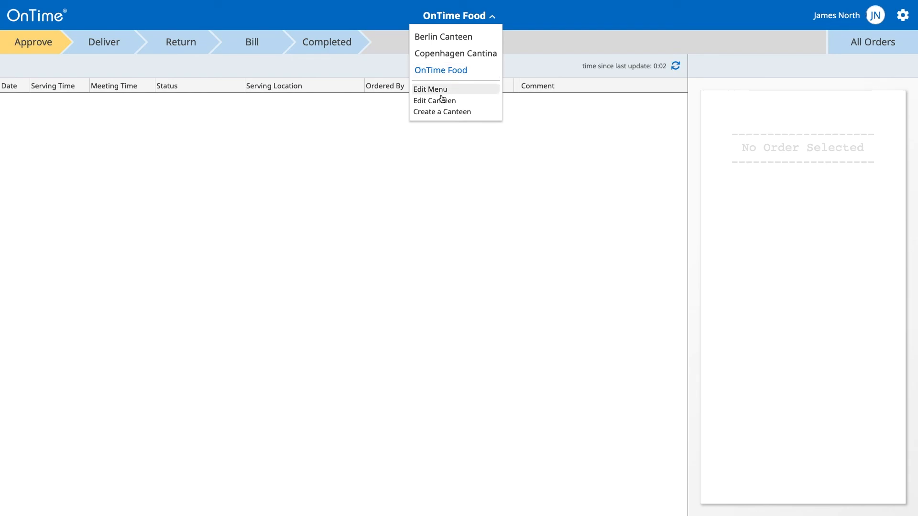
click(464, 101)
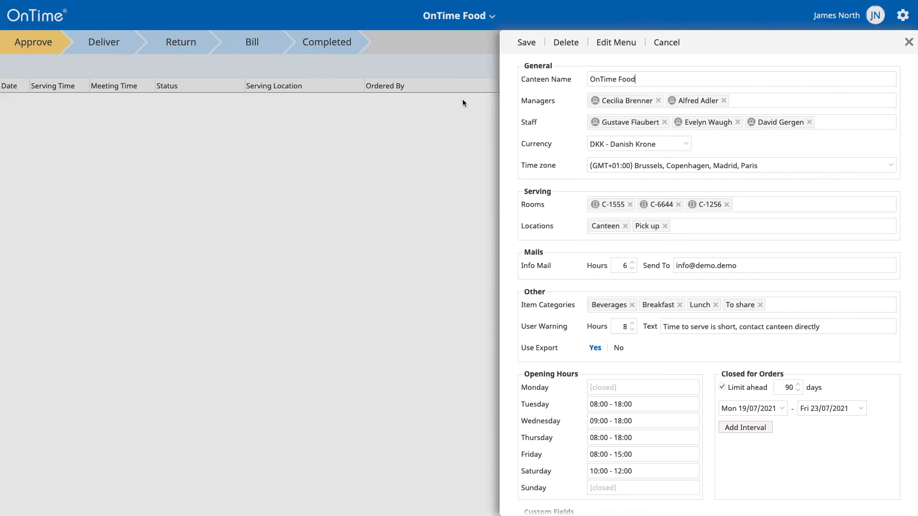
scroll(797, 199, down, 3)
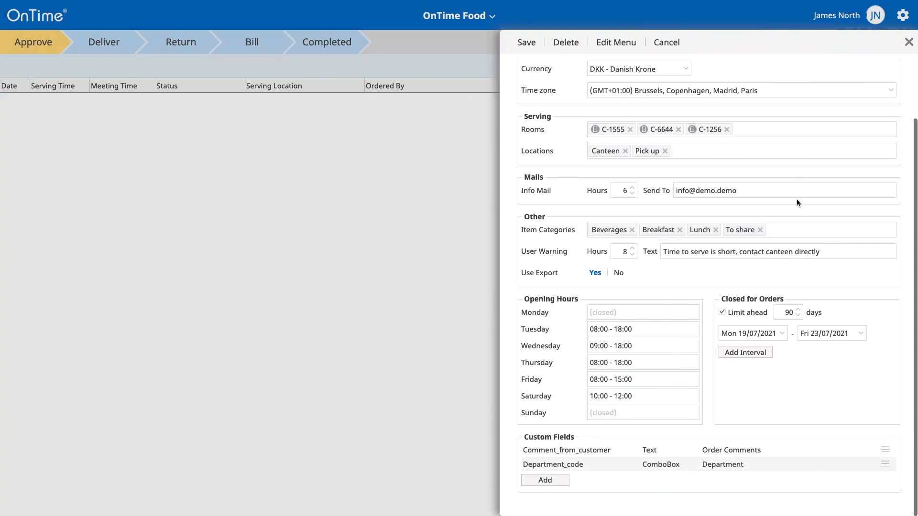
scroll(796, 201, up, 3)
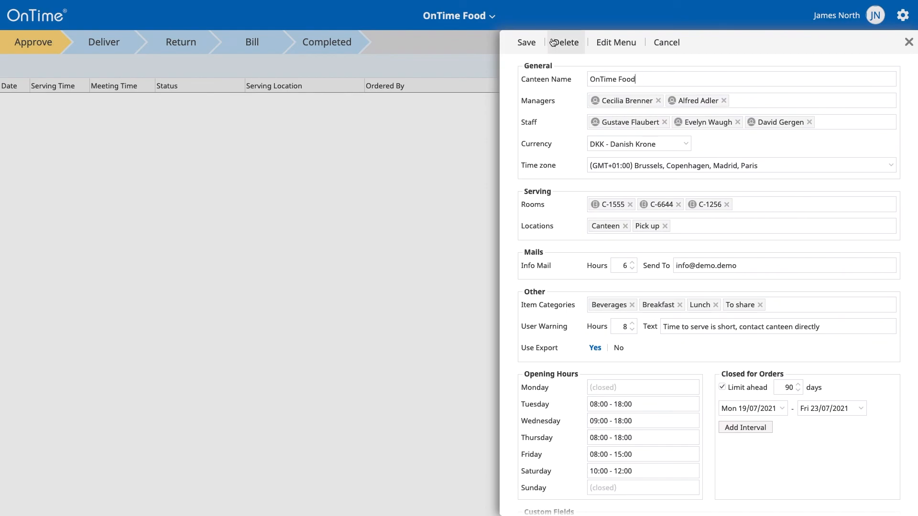
click(665, 46)
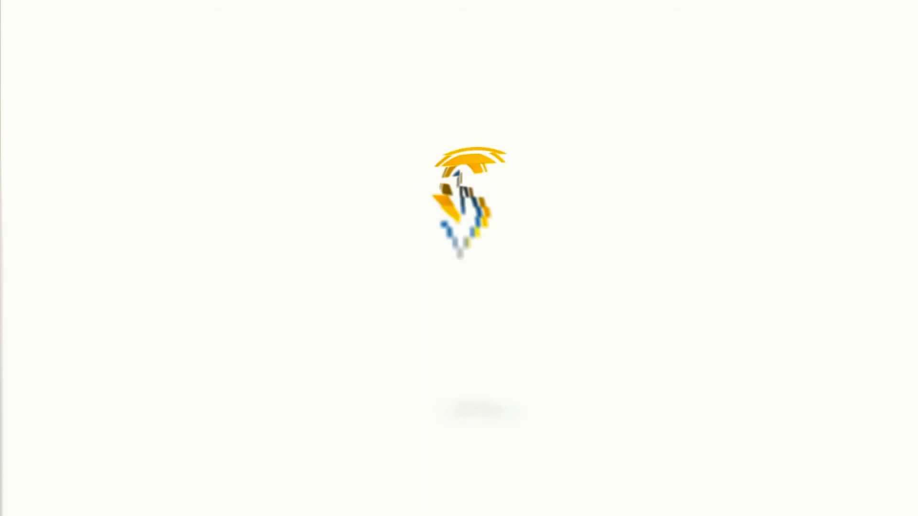